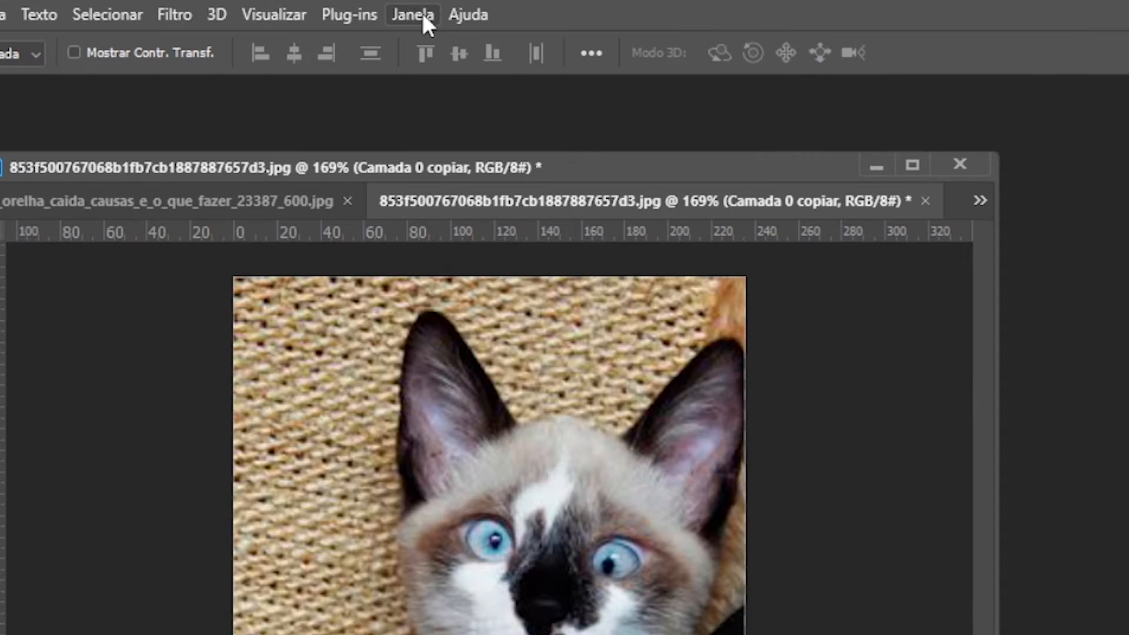
Step: Show the Clone Source panel, dock it as a collapsed icon in the group with Tool Presets, and expand it
left_click(425, 14)
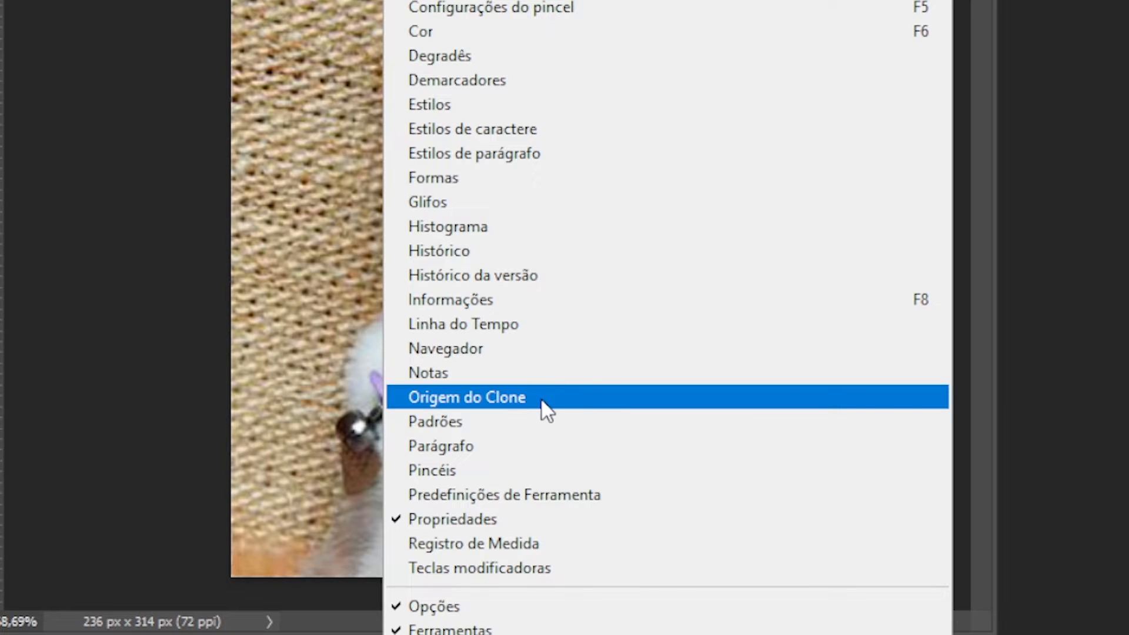
left_click(558, 397)
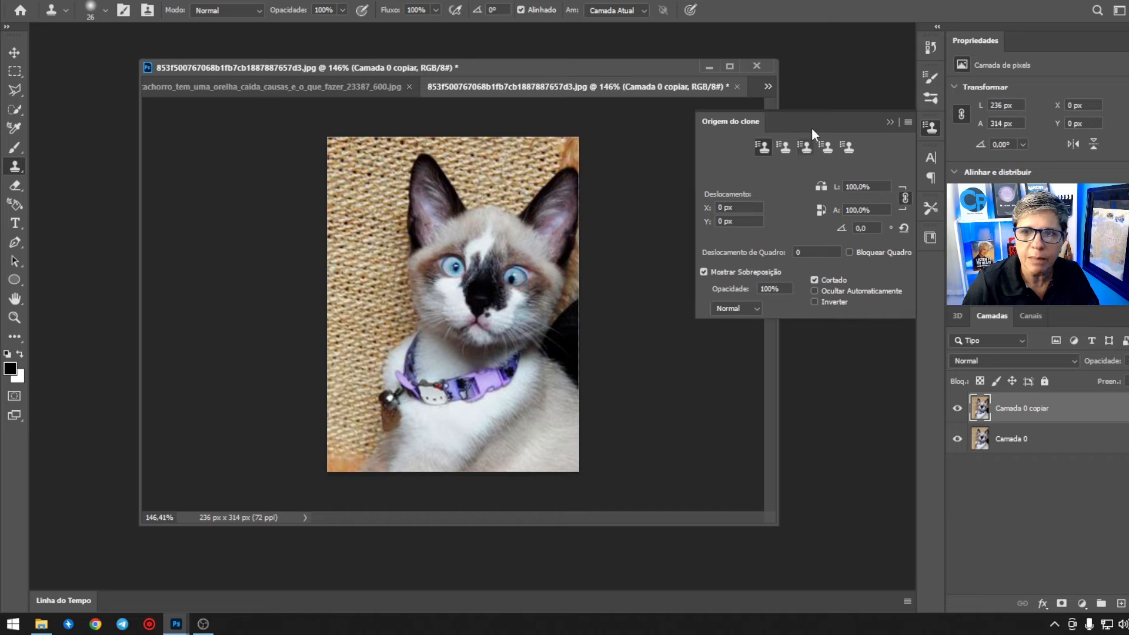
left_click_drag(812, 128, 726, 135)
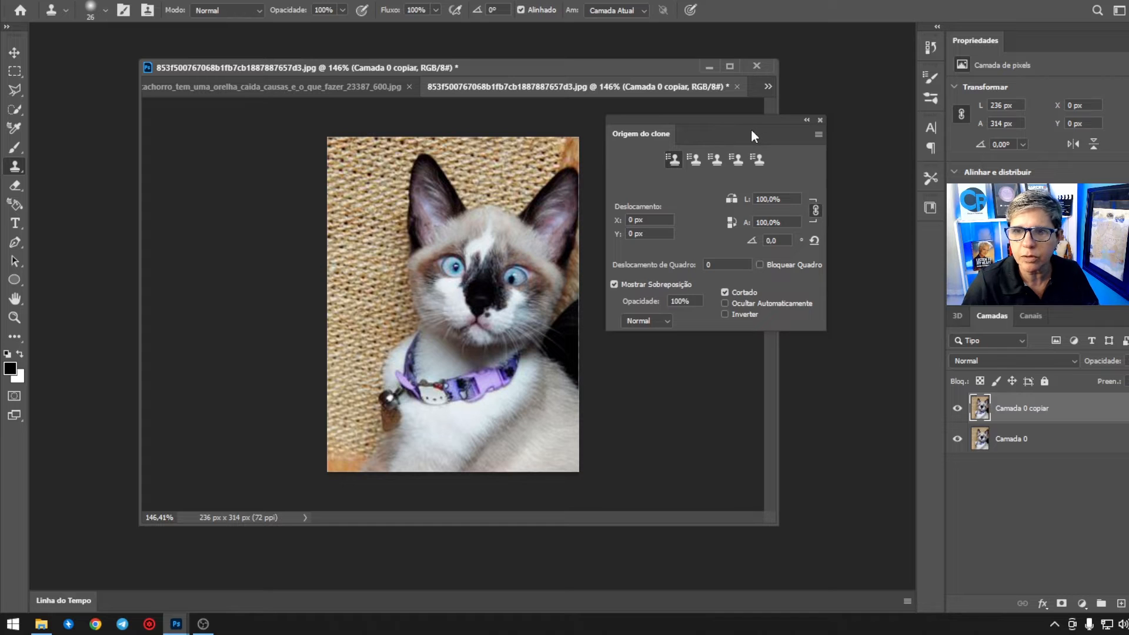
left_click_drag(753, 131, 930, 166)
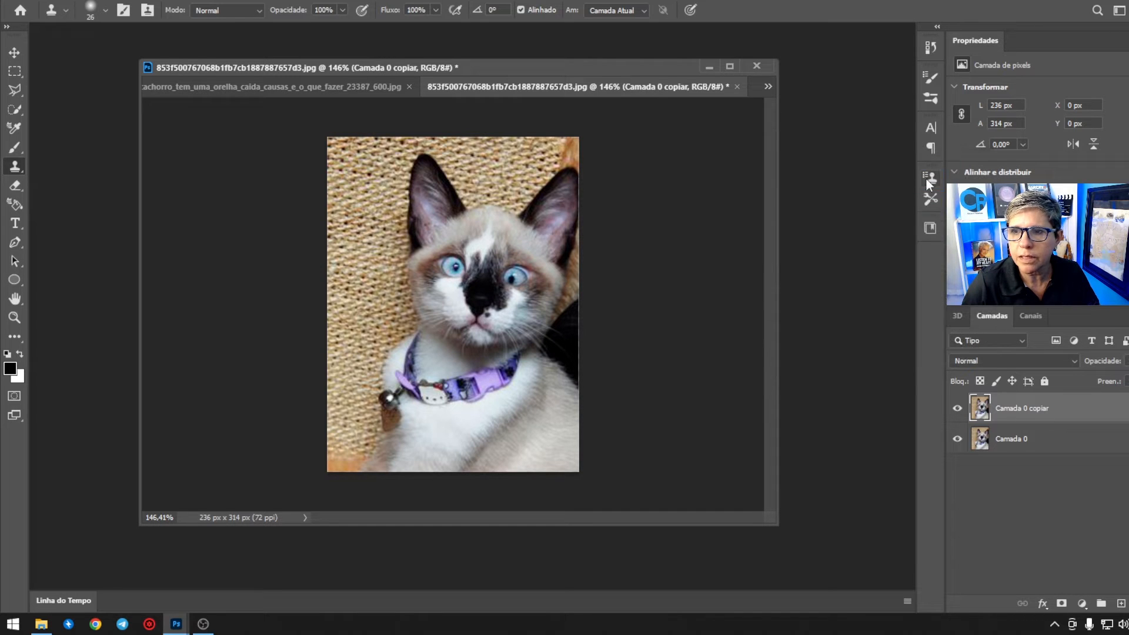
left_click(928, 177)
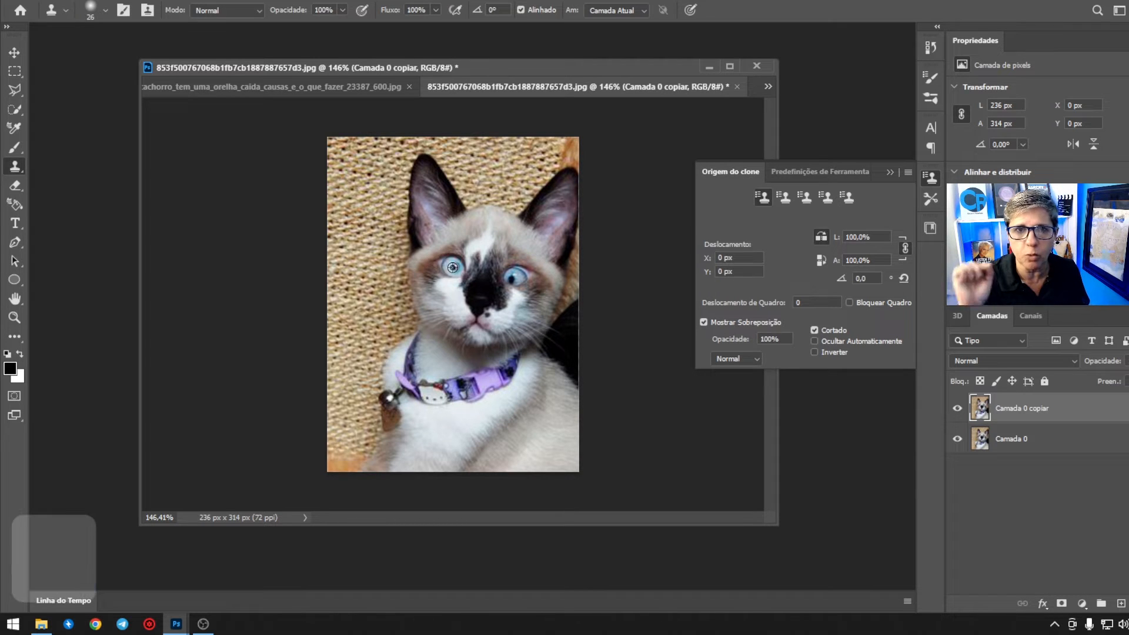
Step: With a 59 px Clone Stamp brush and horizontal flip on, clone the kitten's eye on the photo's left side over its other eye
right_click(450, 236, "alt")
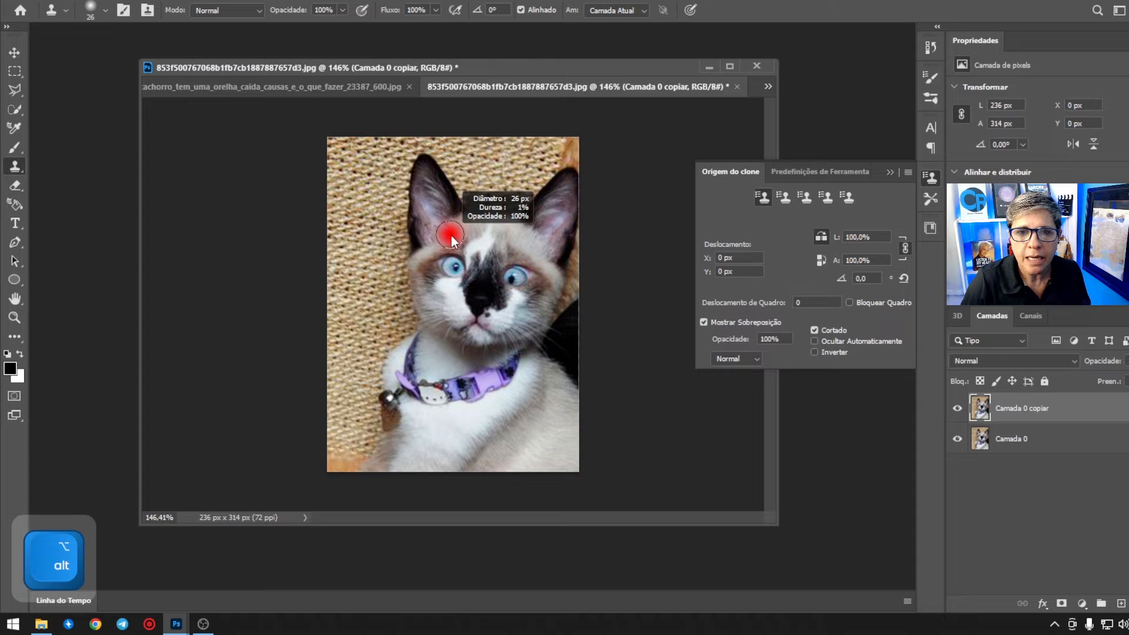
mouse_move(450, 235)
left_mouse_down()
mouse_move(475, 239)
mouse_move(456, 252)
mouse_move(482, 250)
mouse_move(465, 247)
left_mouse_up()
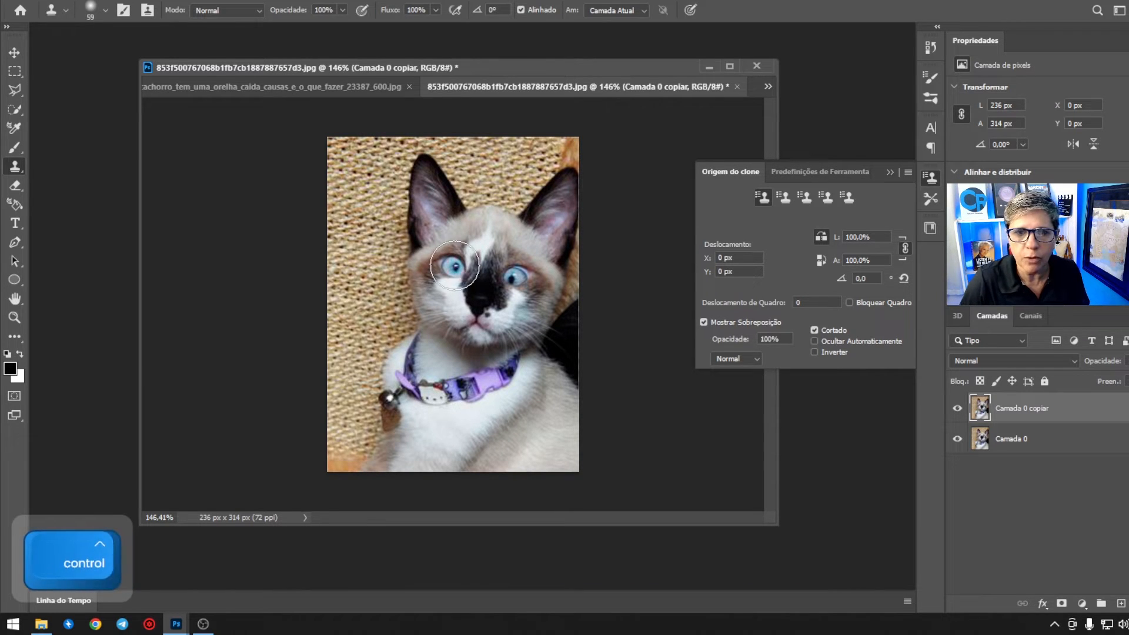
left_click(456, 264, "alt")
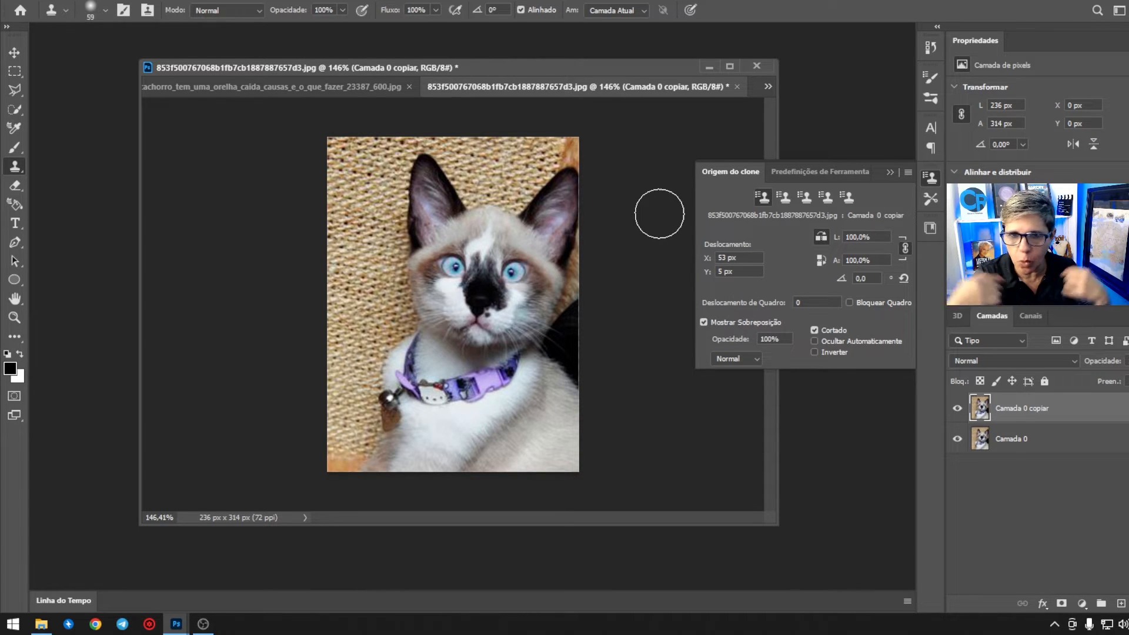
Step: In the dog photo, clone the upright ear mirrored over the drooping ear using a 177 px brush, cleaning up its remains with 107 px
left_click(324, 92)
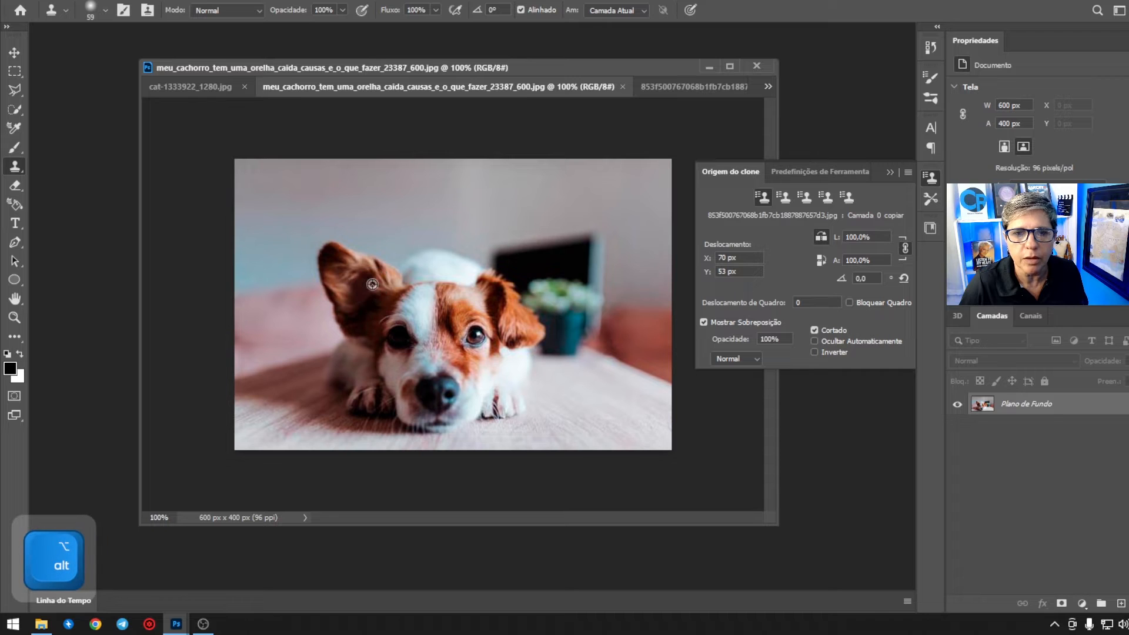
mouse_move(372, 284)
left_mouse_down()
mouse_move(397, 283)
mouse_move(354, 272)
mouse_move(375, 273)
mouse_move(352, 292)
mouse_move(343, 280)
mouse_move(356, 273)
left_mouse_up()
left_click(356, 277, "alt")
key("ctrl+z")
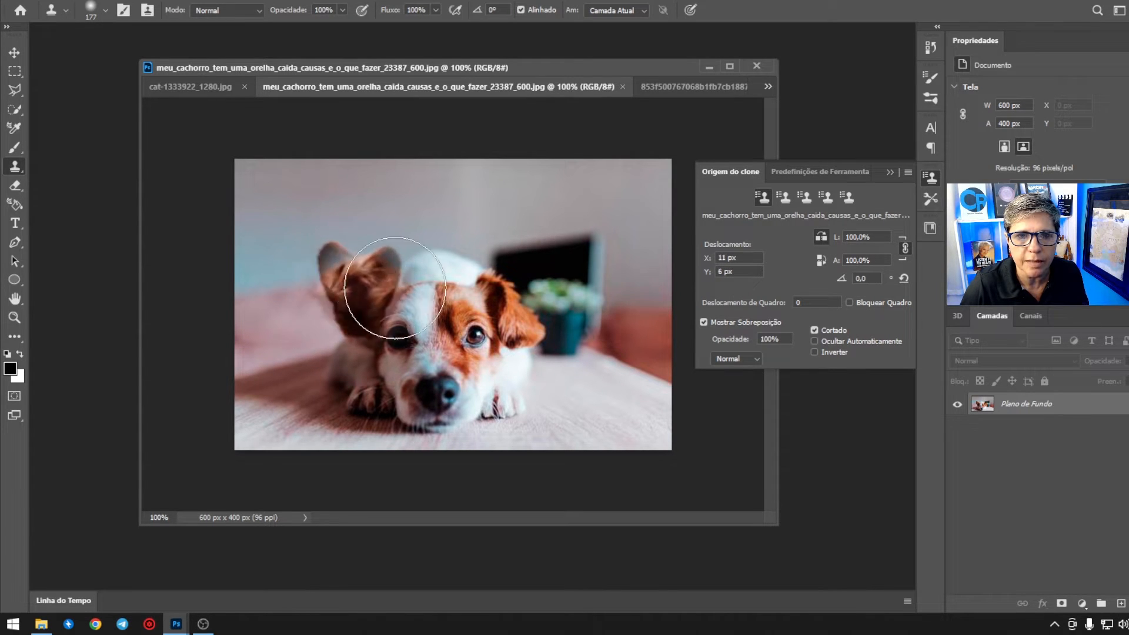
left_click(383, 275, "alt")
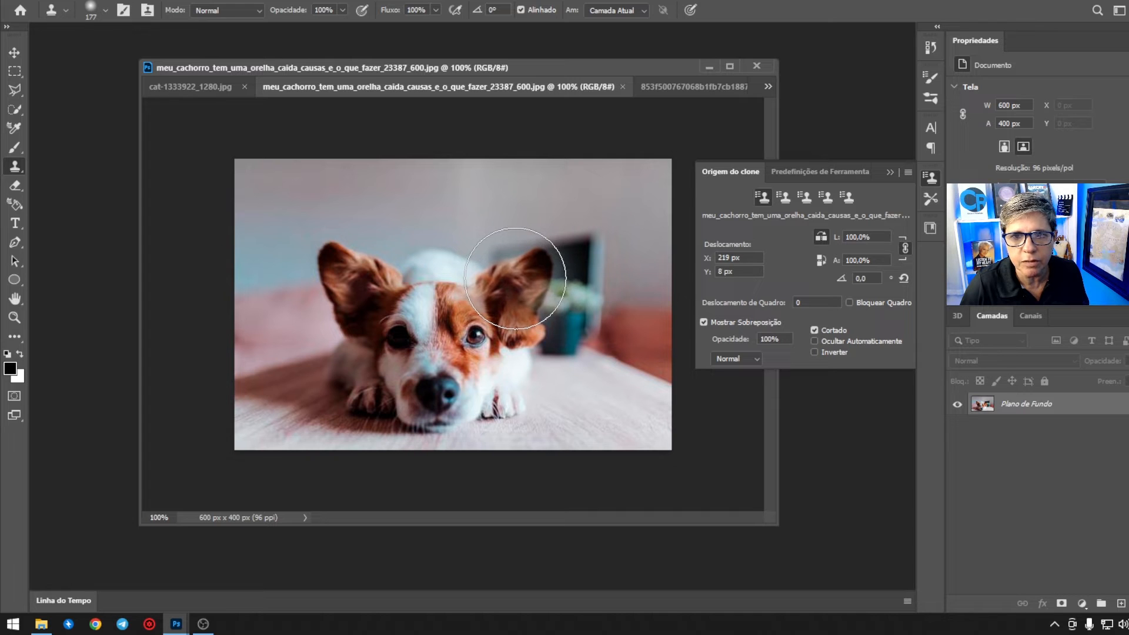
left_click(514, 278)
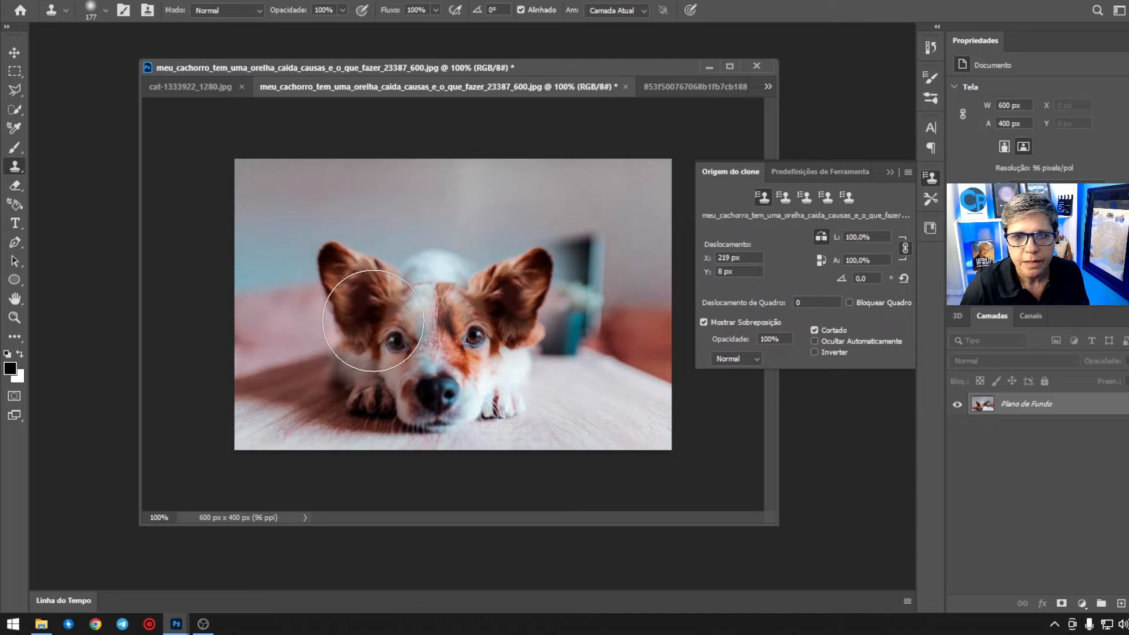
left_click_drag(361, 327, 332, 333, "alt")
left_click(352, 336, "alt")
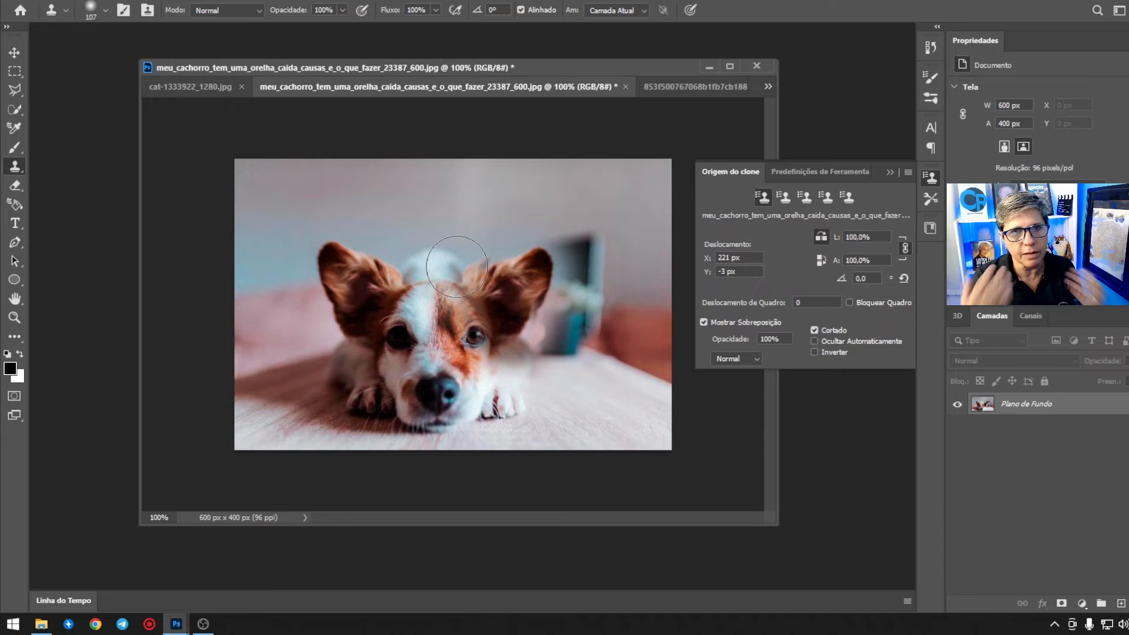
Step: In cat-1333922_1280.jpg, duplicate the layer and clone the open eye mirrored over the winking eye with a 285 px brush
left_click(196, 89)
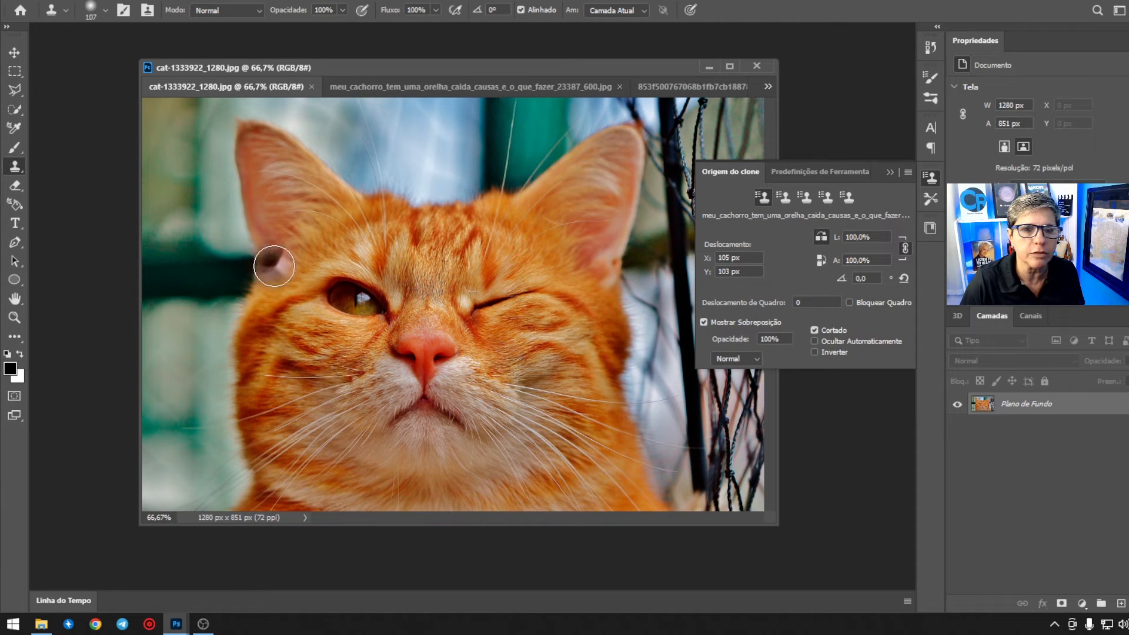
left_click(336, 286, "alt")
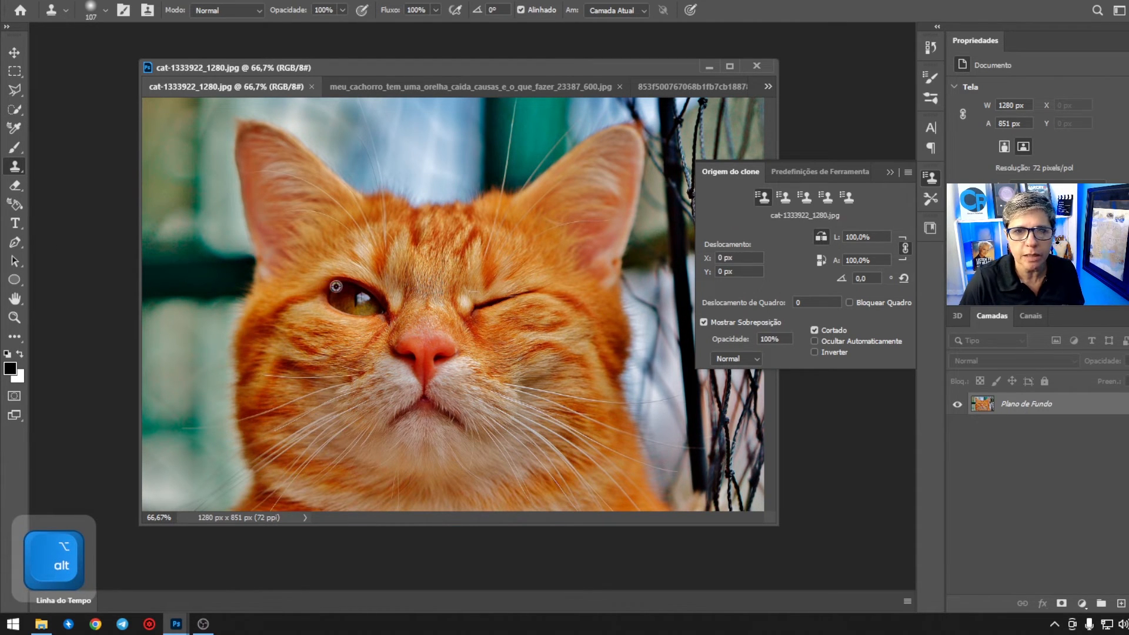
mouse_move(345, 286)
left_mouse_down()
mouse_move(316, 288)
mouse_move(368, 293)
left_mouse_up()
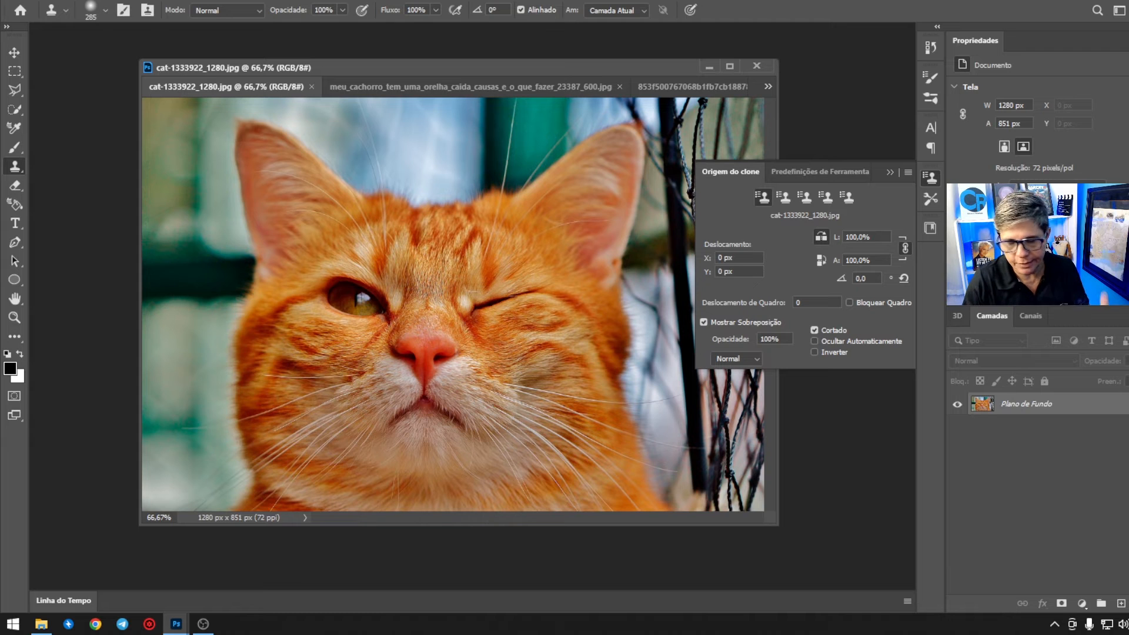
left_click(367, 295, "alt")
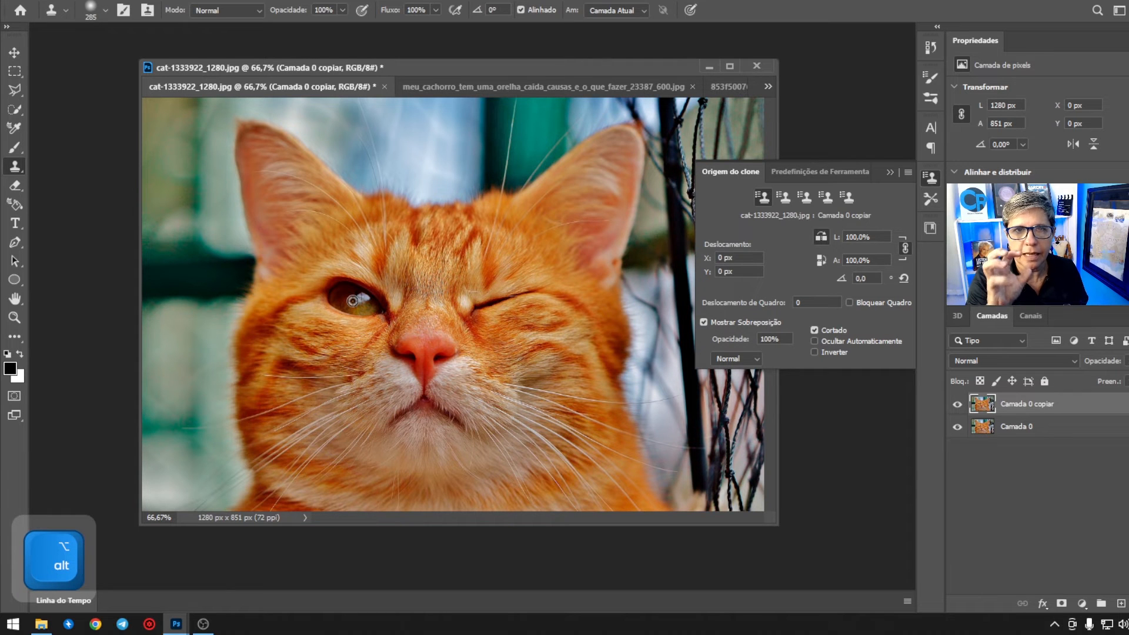
left_click(352, 300, "alt")
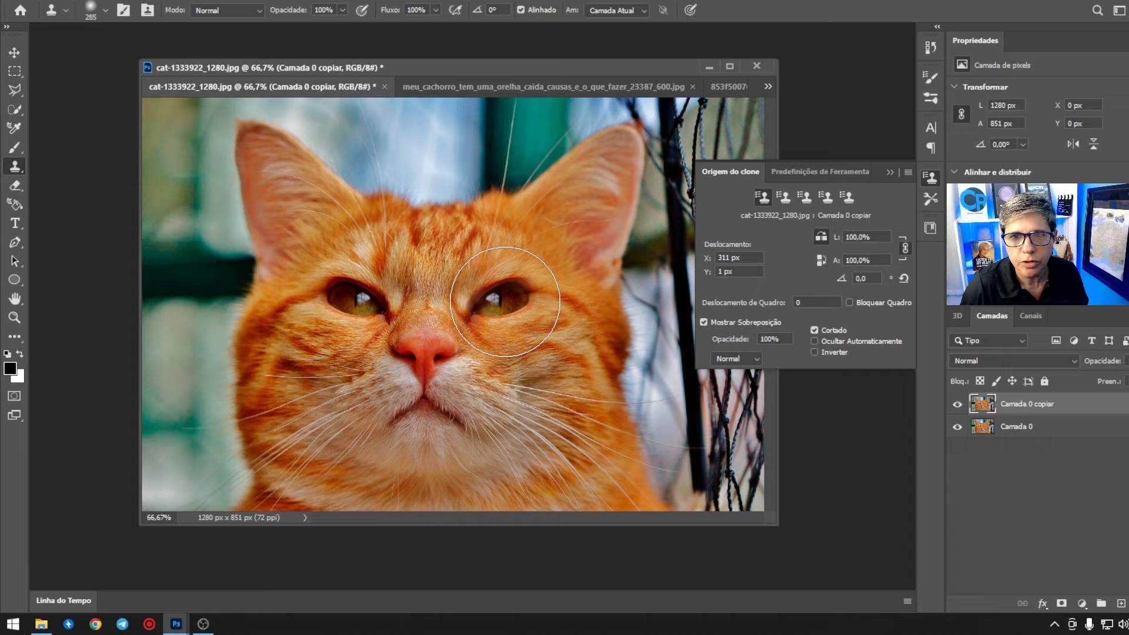
left_click(505, 304)
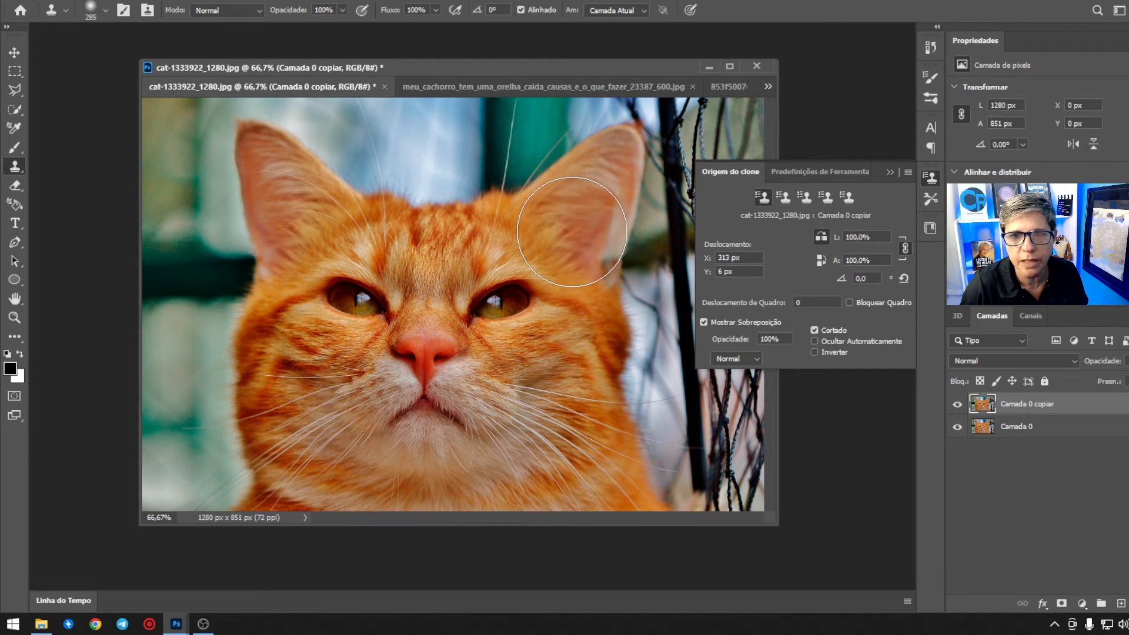
Step: Compare the orange cat before and after the cloning by hiding and showing the Camada 0 copiar layer
left_click(957, 404)
left_click(956, 405)
left_click(956, 405)
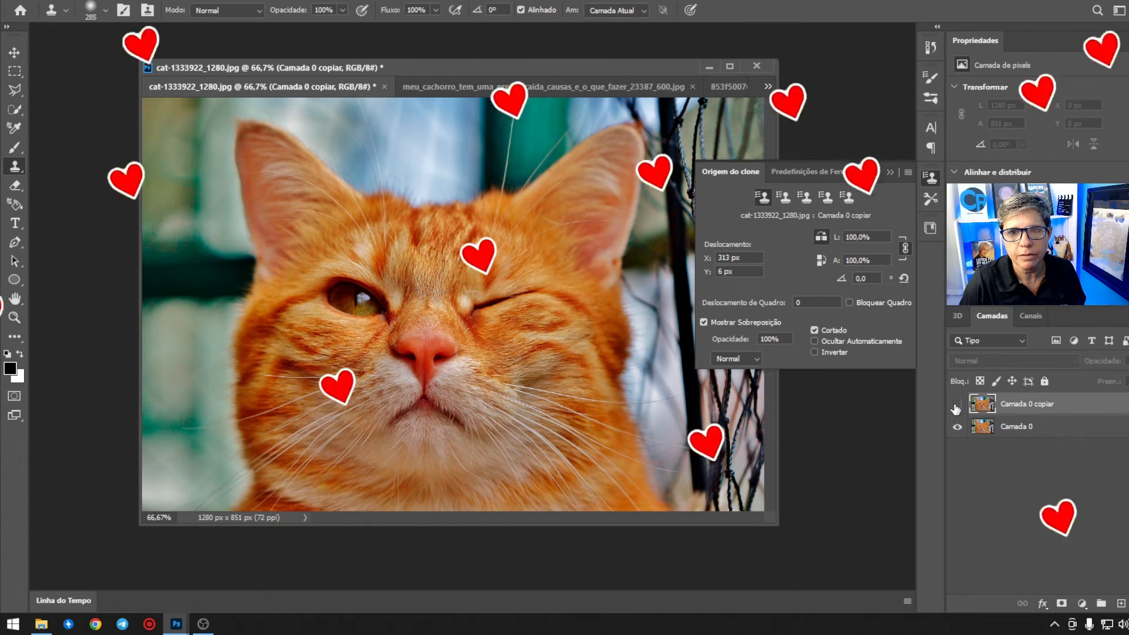
left_click(956, 405)
left_click(956, 405)
left_click(956, 405)
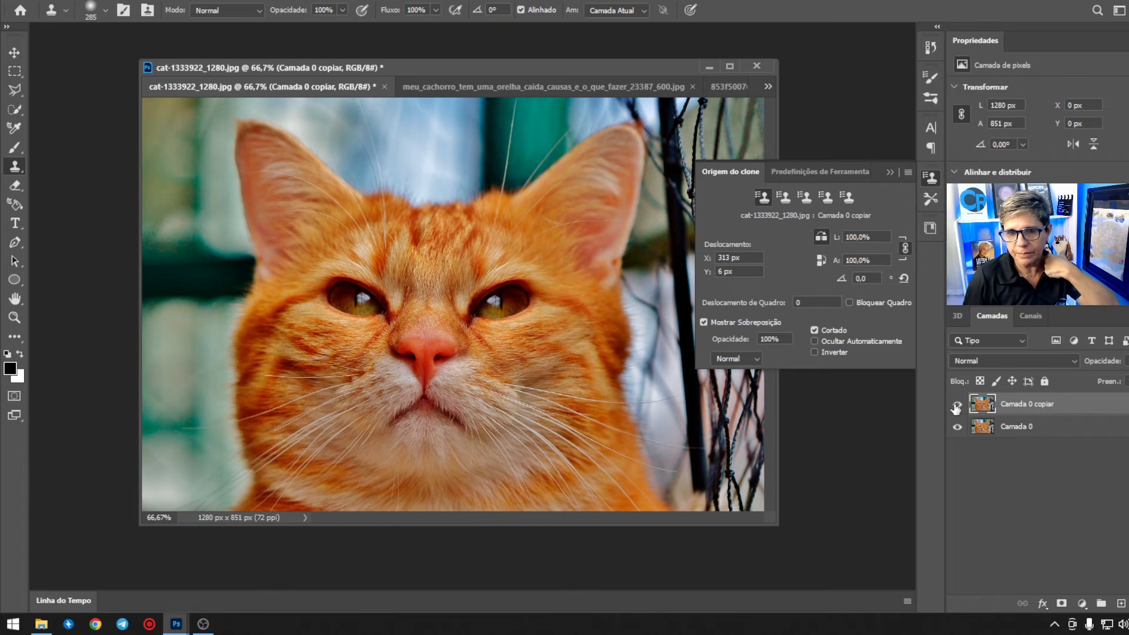
Step: Switch to the Move tool and shift the floating document window slightly
left_click(11, 47)
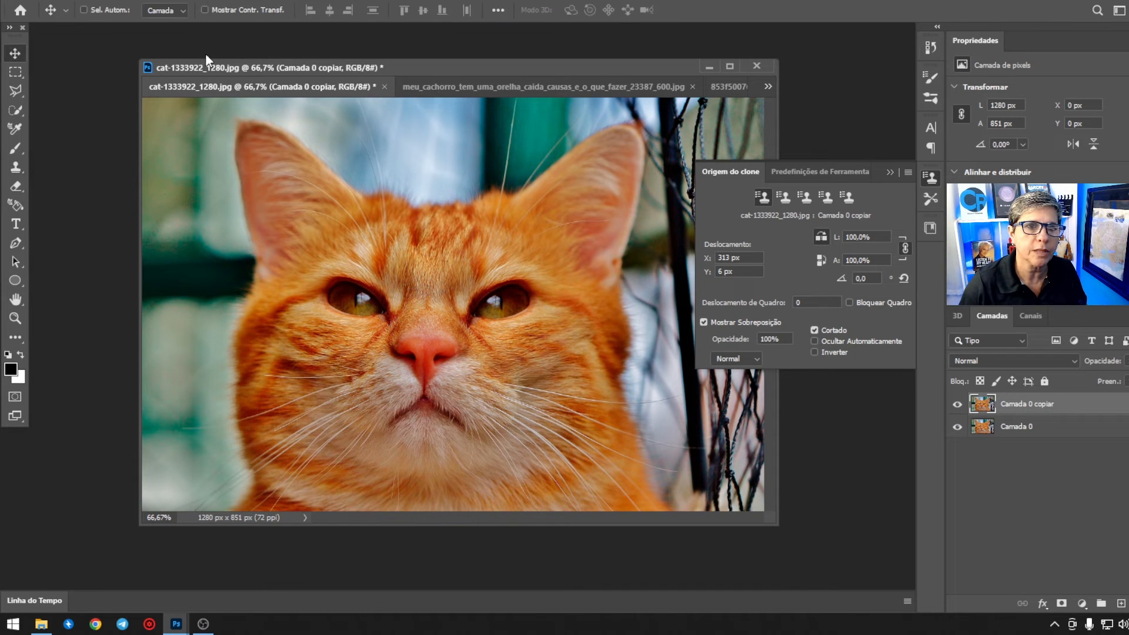
left_click_drag(226, 66, 215, 66)
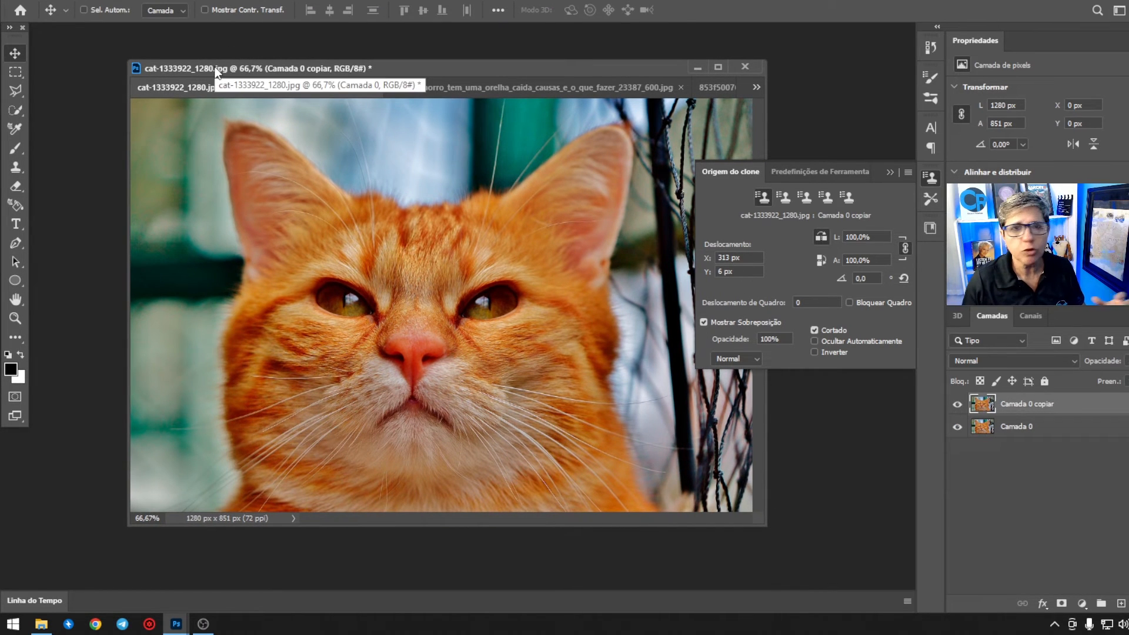